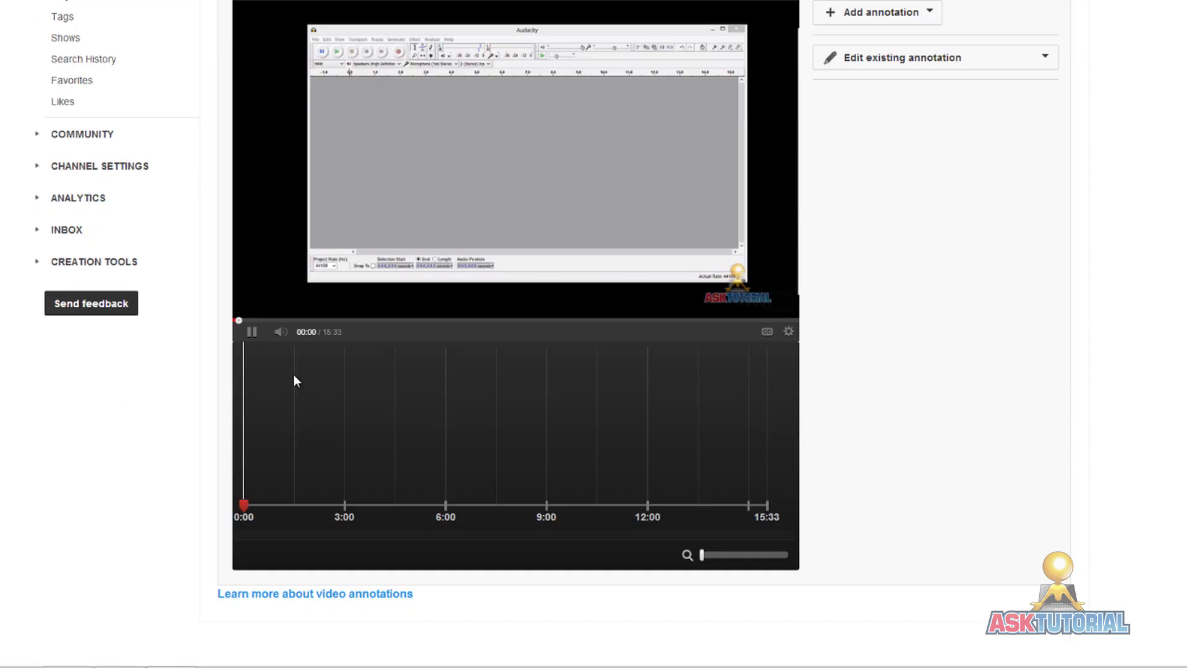
- Zoom in on the annotation timeline and pause the video near its end, at 15:11
left_click(249, 331)
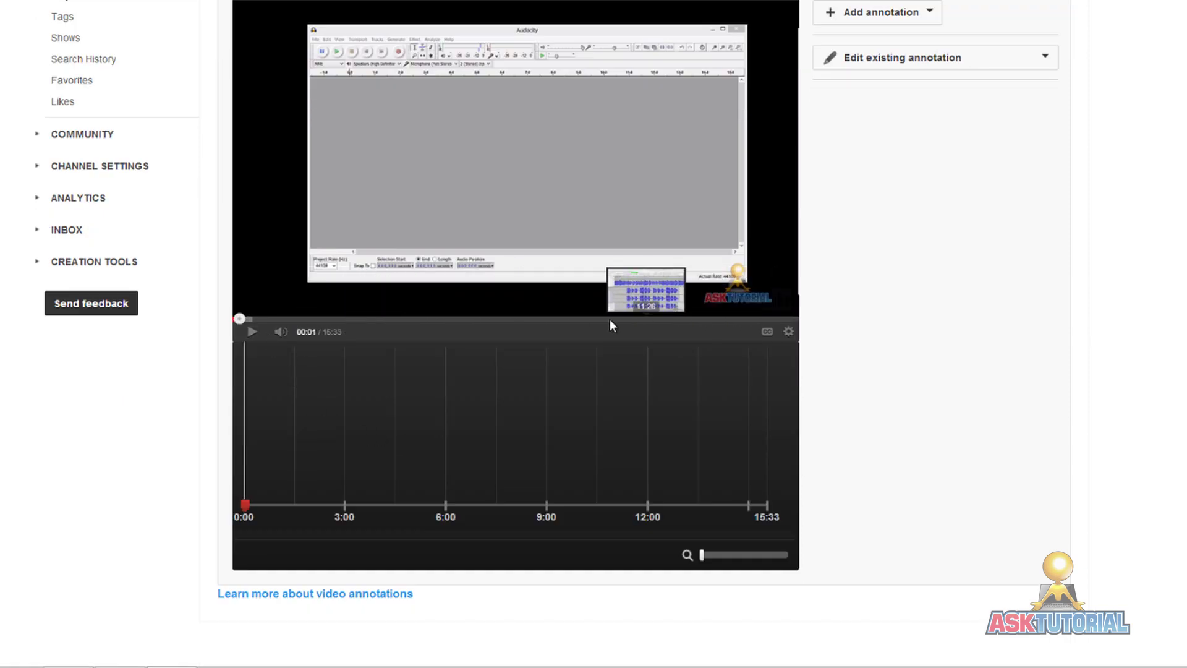
left_click(773, 318)
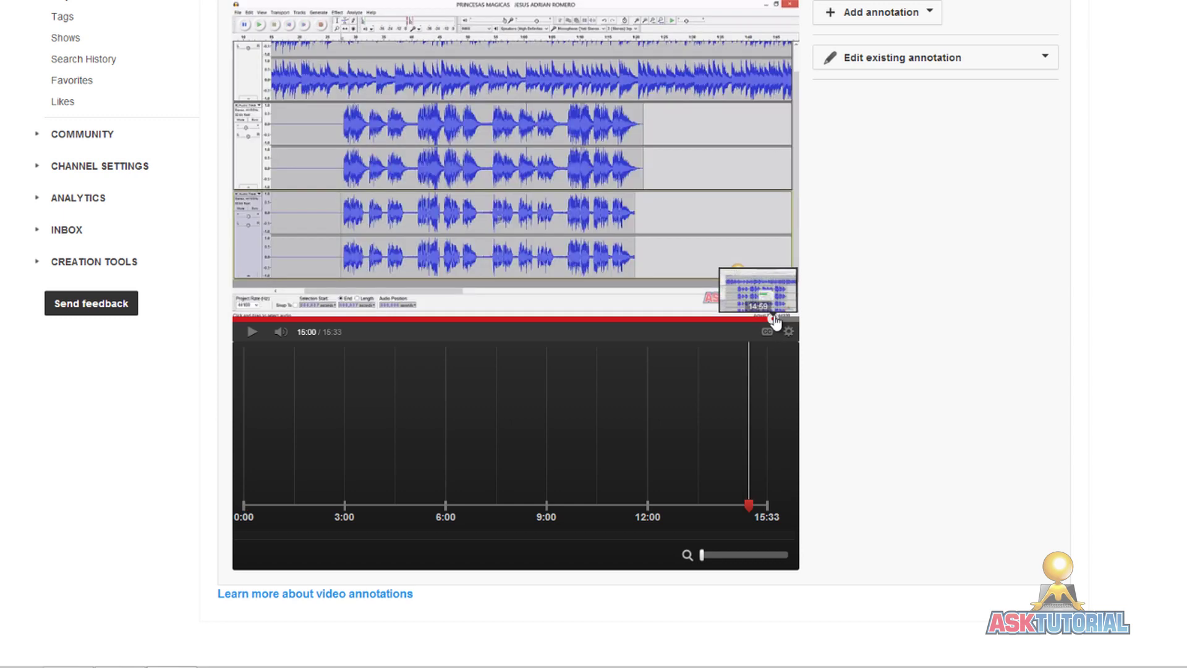
left_click(744, 554)
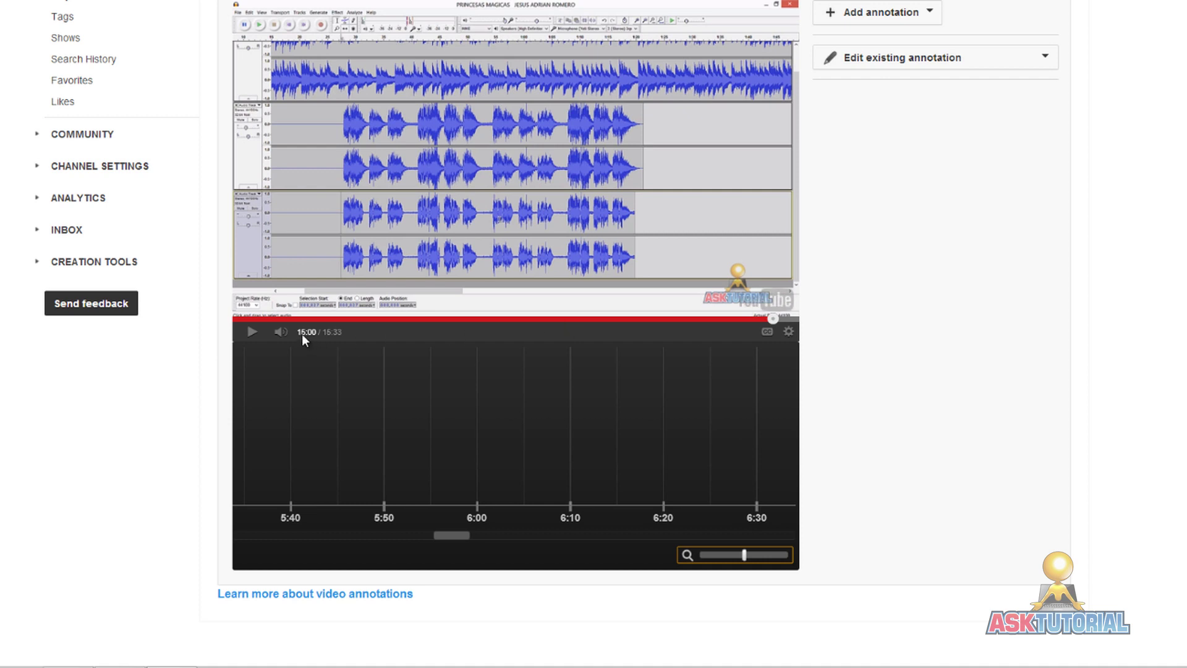
left_click(251, 332)
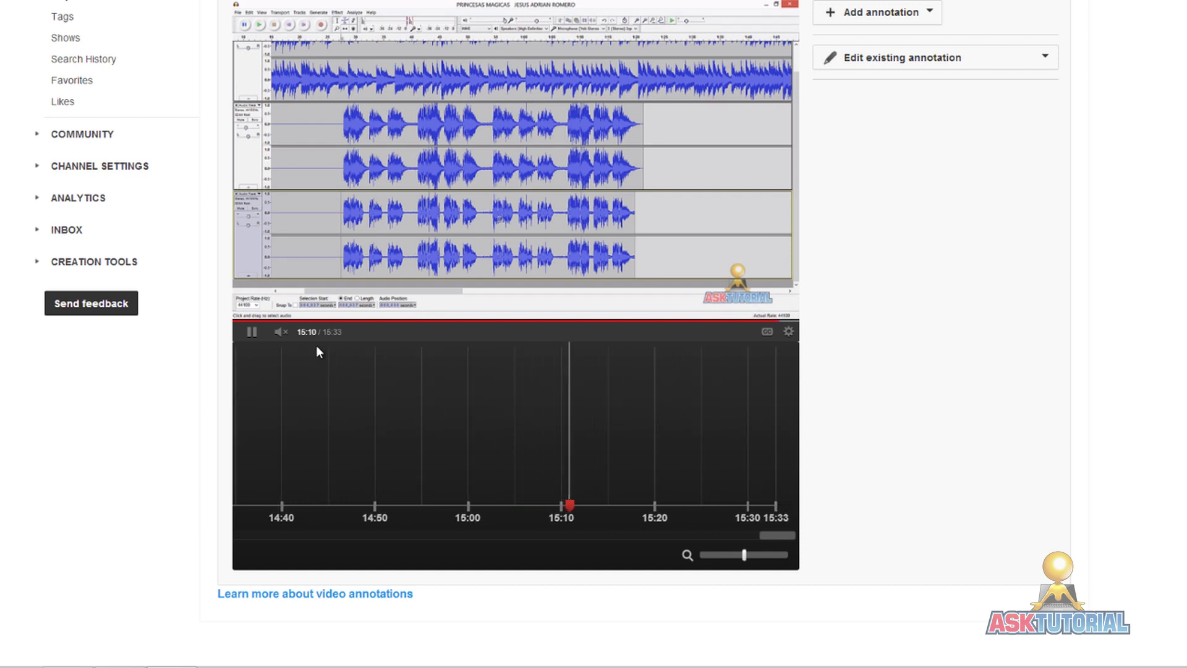
left_click(252, 332)
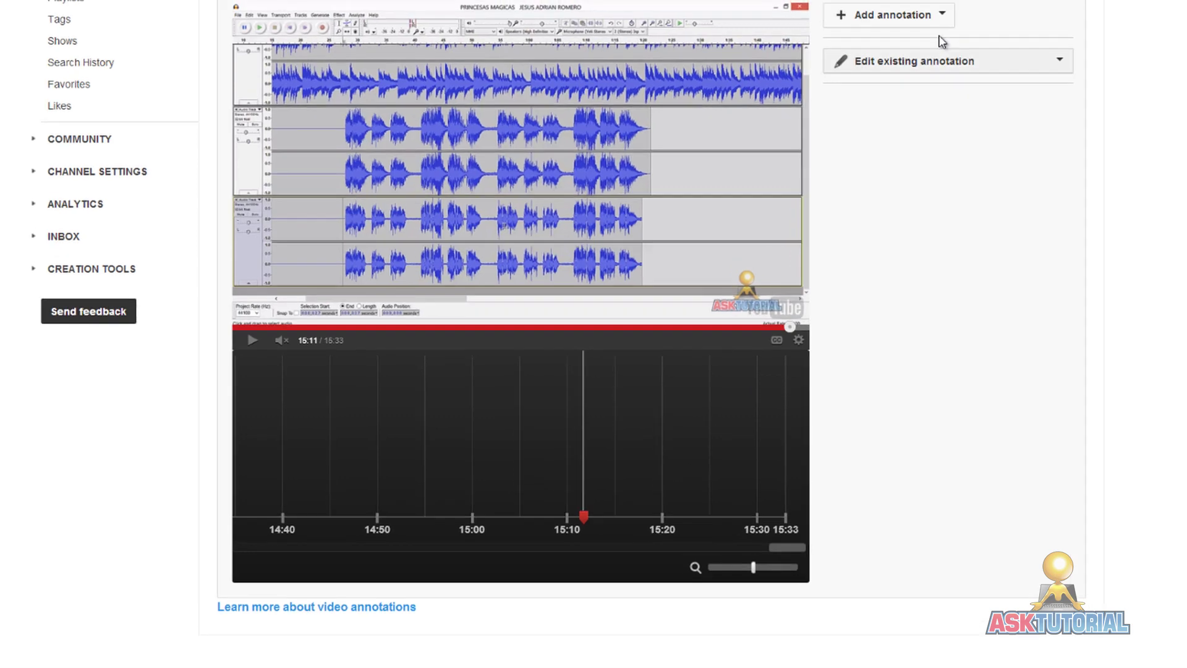
- Add a note annotation reading "CLIC AQUÍ PARA SUSCRIBIRTE GRATIS A MI CANAL Y RECIBIR MAS VÍDEOS COMO ESTE!"
left_click(914, 22)
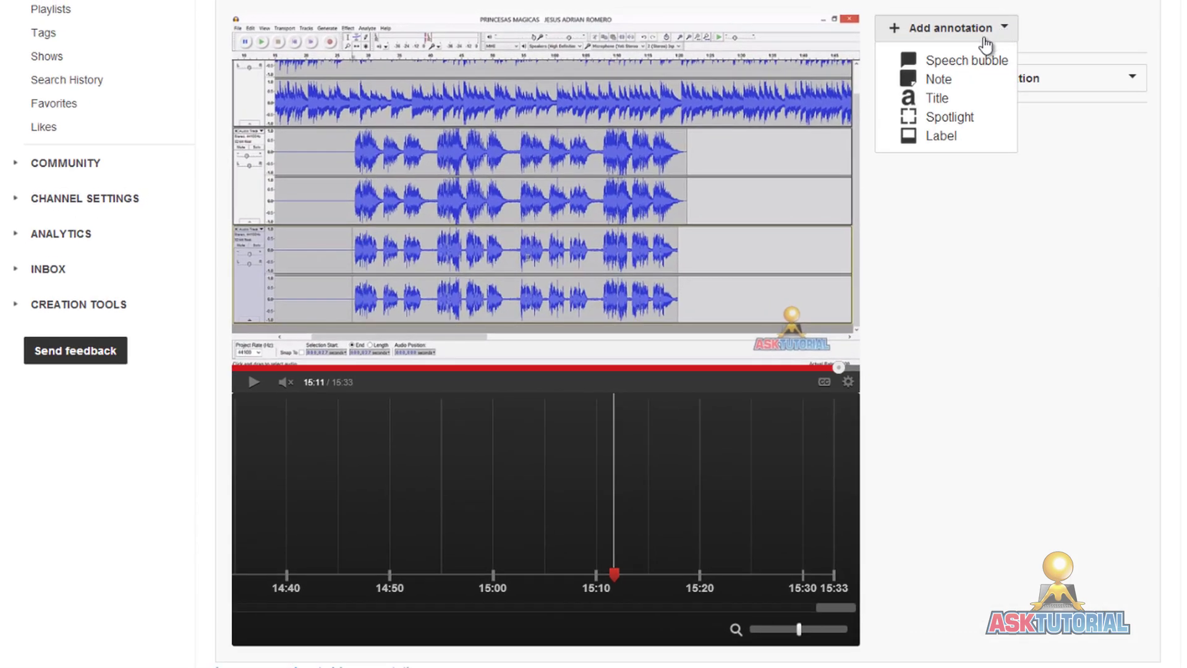
left_click(933, 79)
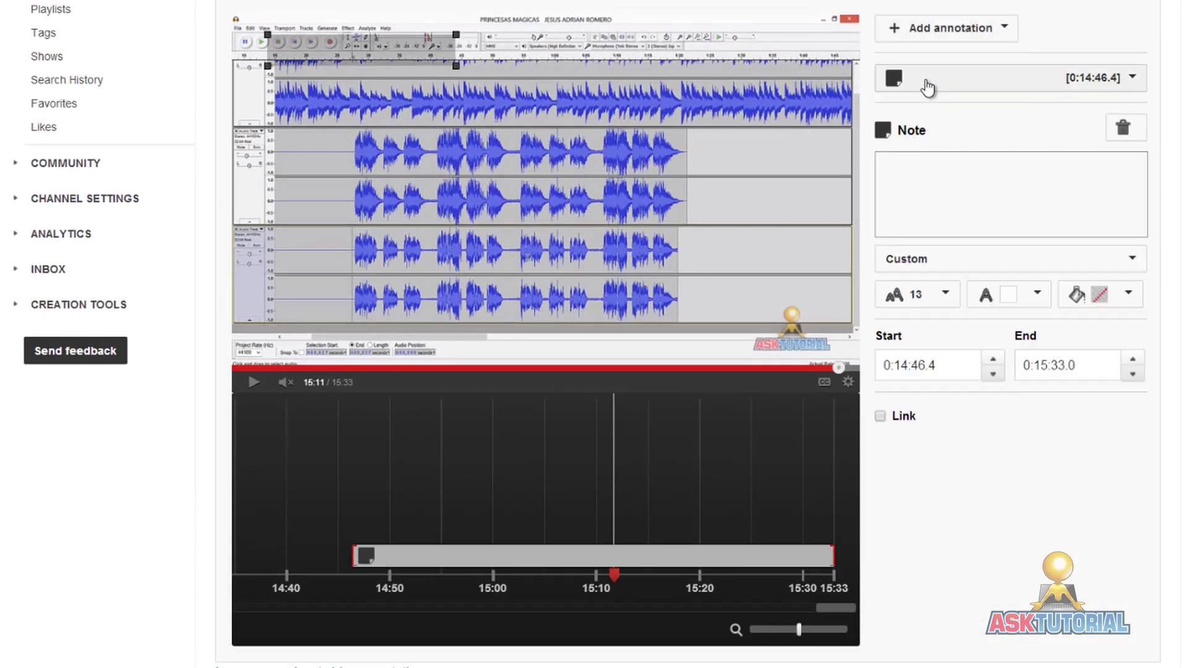
left_click(927, 178)
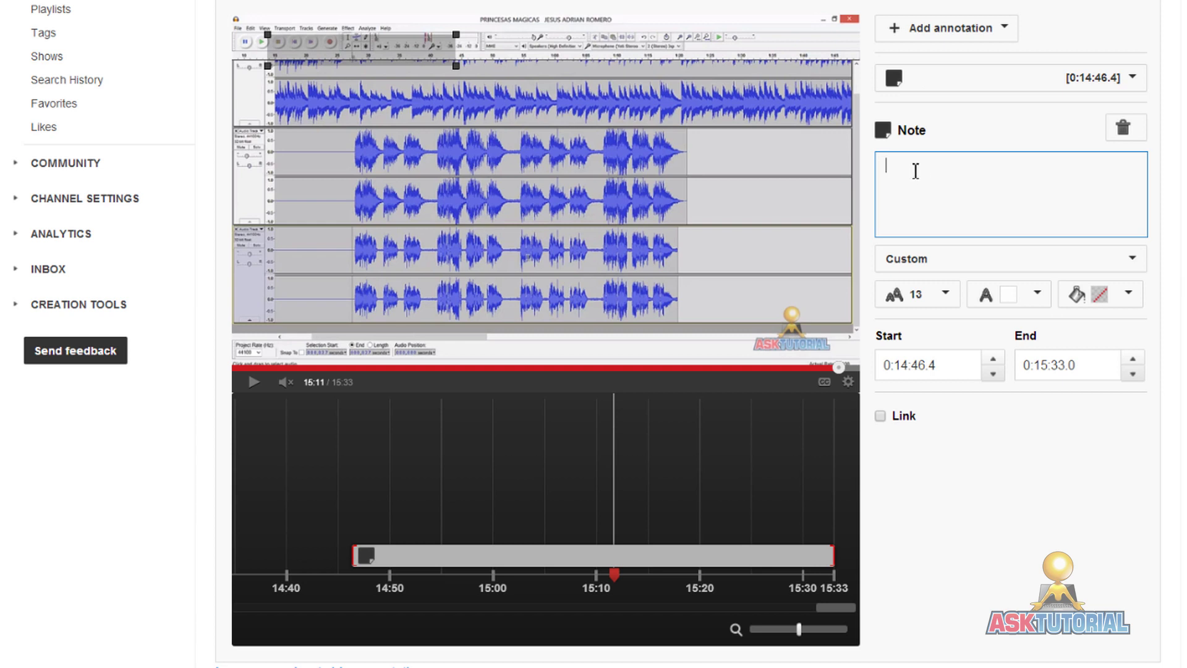
type("CLIC AQUÍ PARA SUSCRIBIRTE GRATIS A MI CANAL Y RECIBIR MAS VÍDEOS COMO ESTE!")
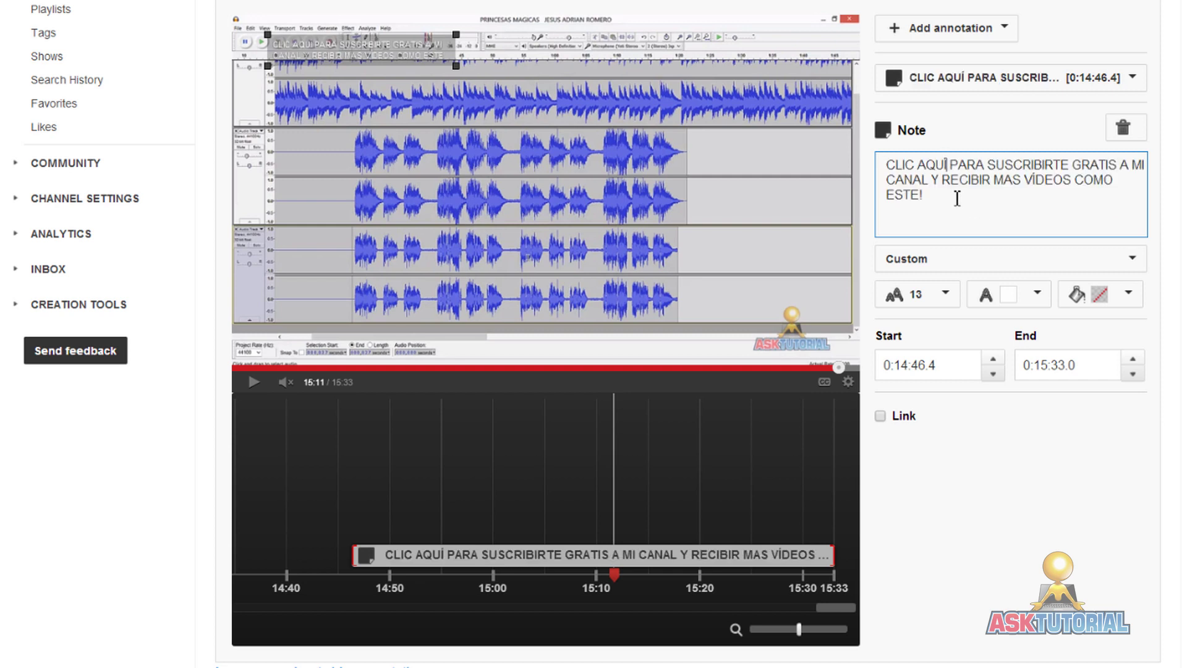
- Give the note a red background and enlarge it into a wide banner centred along the video's upper edge
left_click(1128, 293)
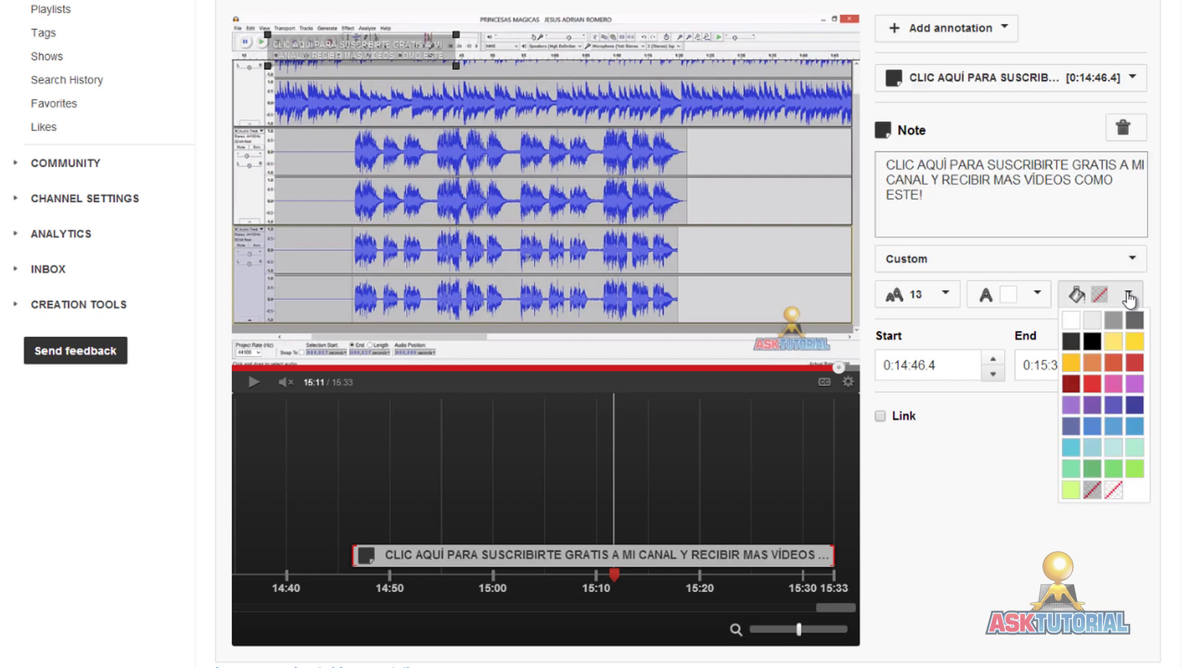
left_click(1095, 376)
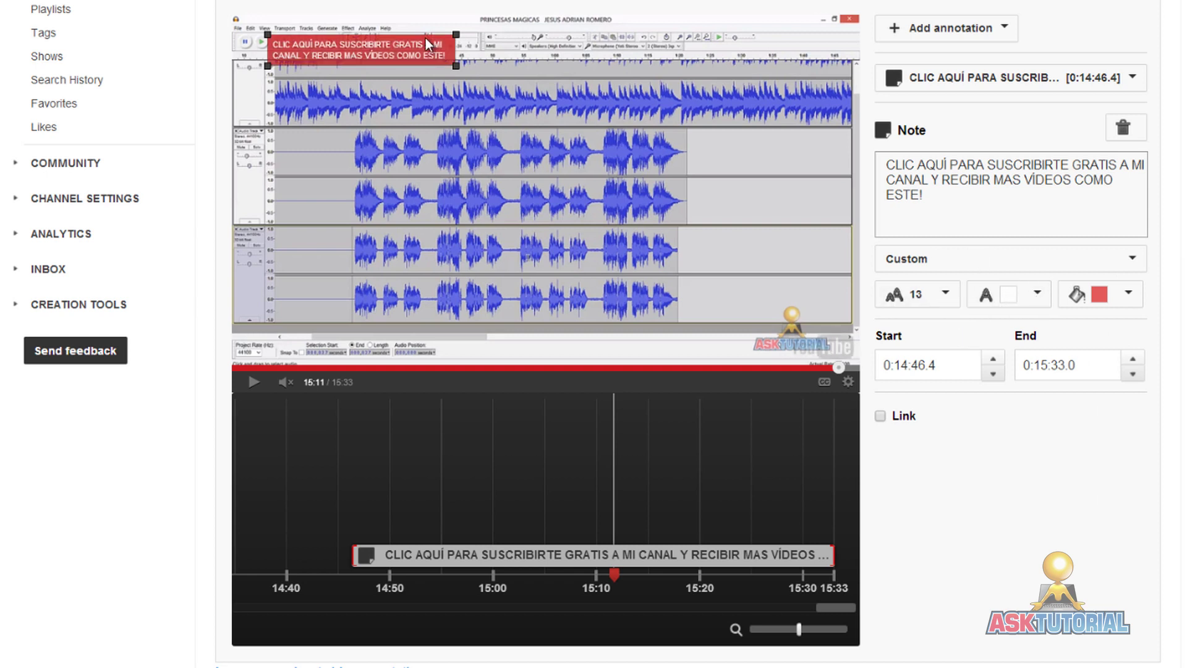
mouse_move(458, 66)
left_mouse_down()
mouse_move(655, 119)
mouse_move(717, 97)
mouse_move(655, 107)
mouse_move(666, 51)
left_mouse_up()
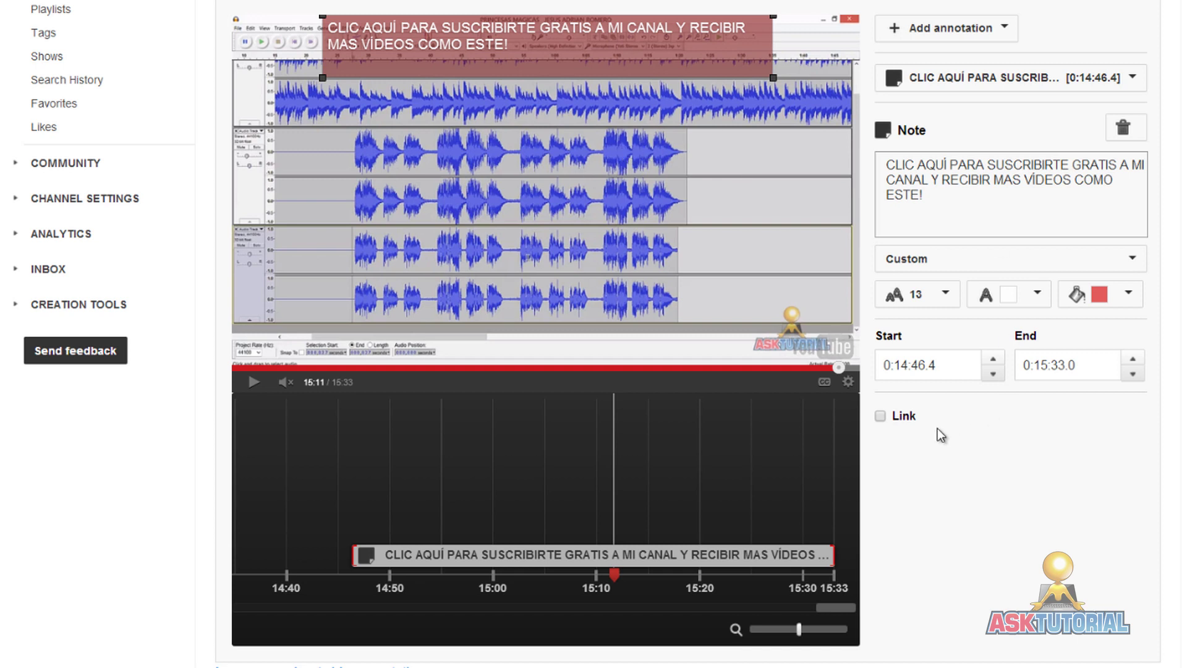
- Turn on the note's link as a Subscribe link to the channel asktutorialchannel
left_click(880, 417)
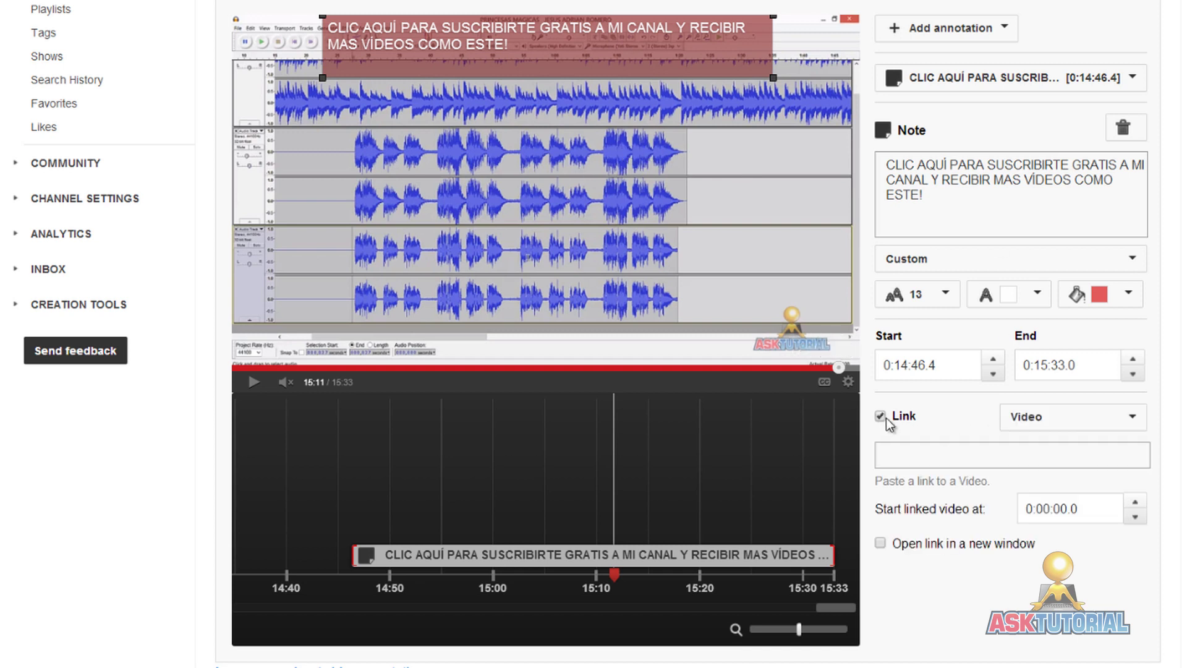
left_click(1074, 426)
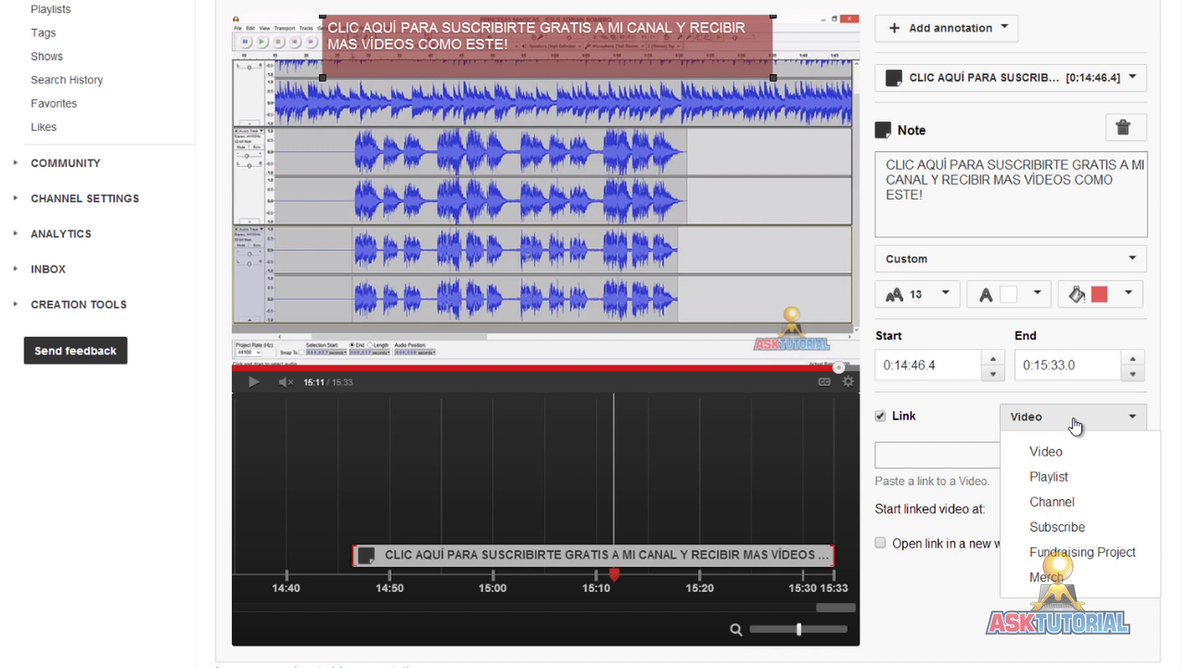
left_click(1043, 528)
left_click(946, 458)
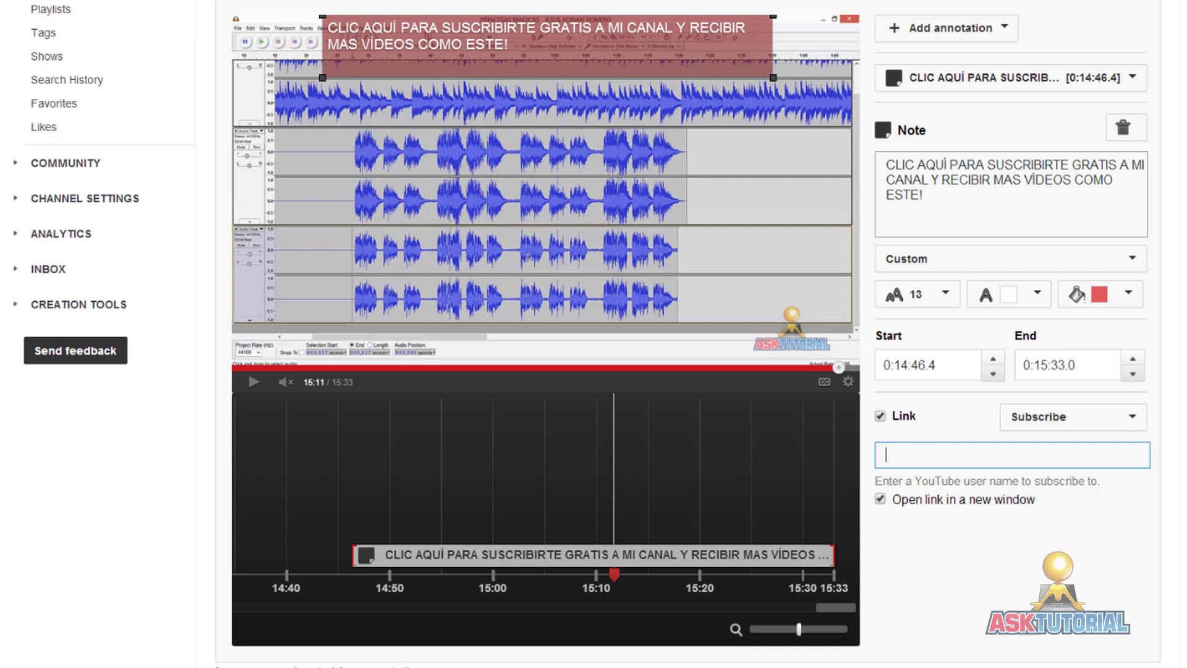
type("asktutorialchannel")
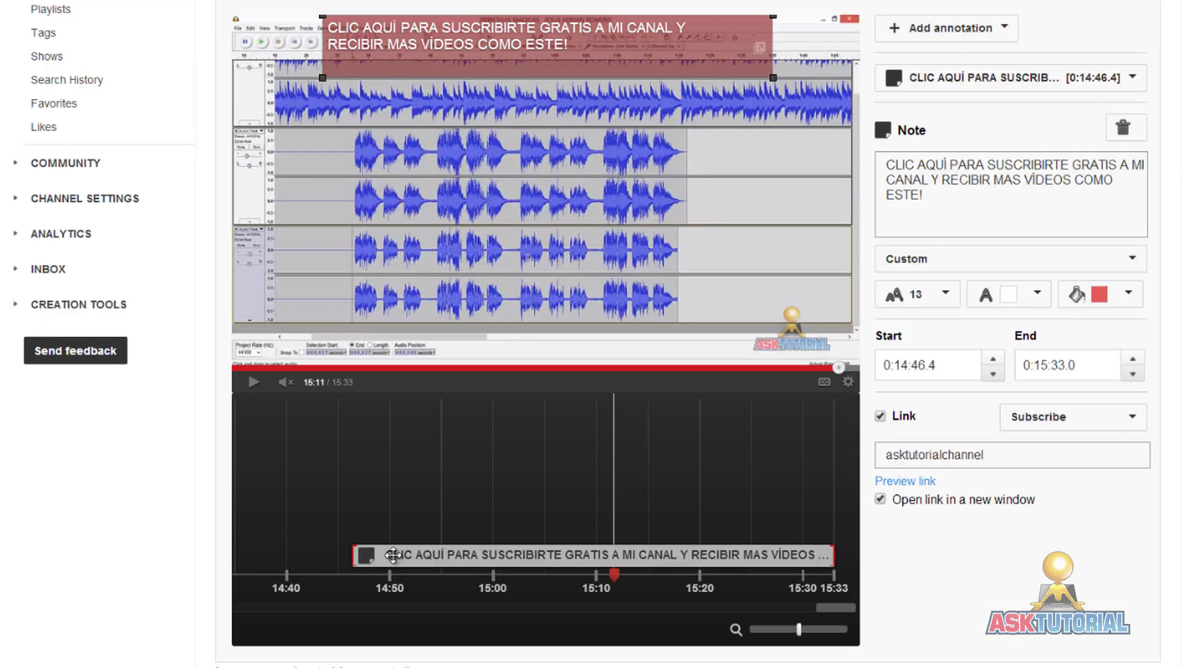
- Adjust the note's timing to run from 0:14:47.2 to 0:15:32.8, and save and publish the annotations
mouse_move(355, 555)
left_mouse_down()
mouse_move(477, 555)
mouse_move(363, 554)
left_mouse_up()
mouse_move(641, 554)
left_mouse_down()
mouse_move(569, 554)
mouse_move(668, 555)
left_mouse_up()
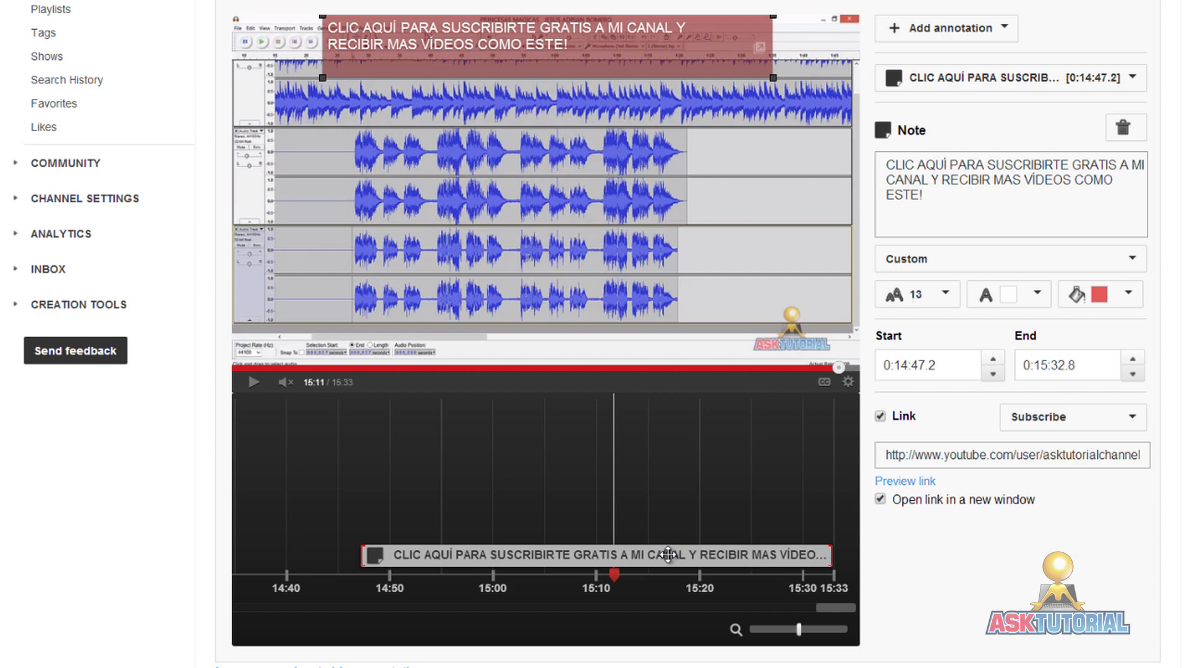
scroll(977, 559, "up", 3)
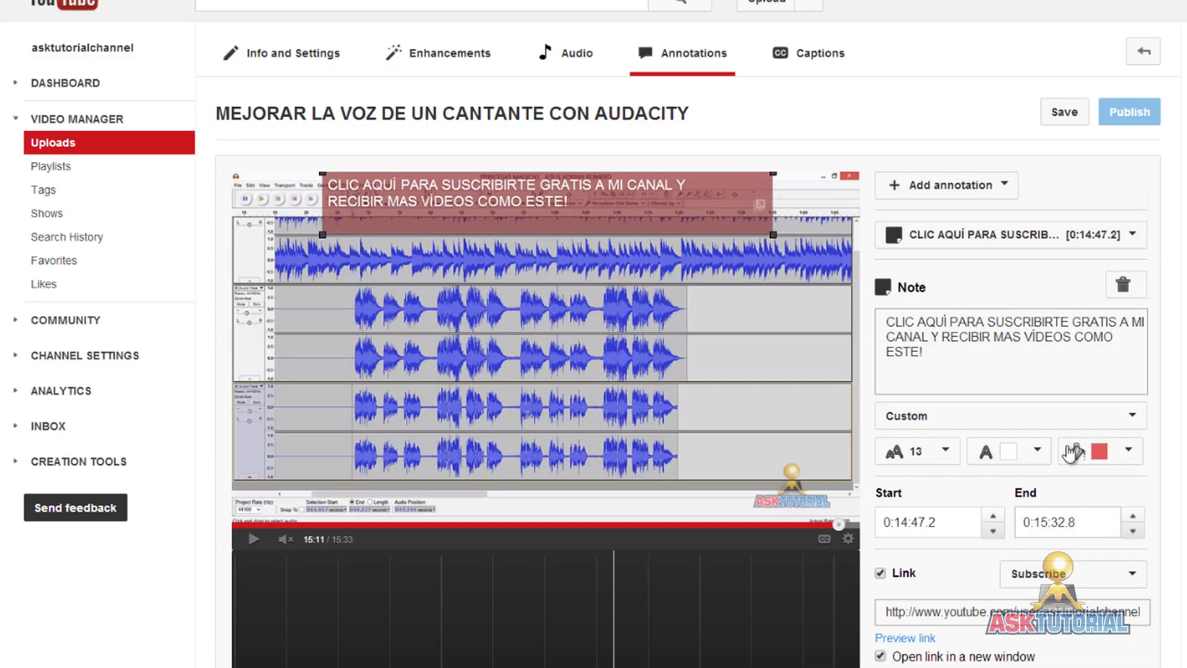
left_click(1067, 115)
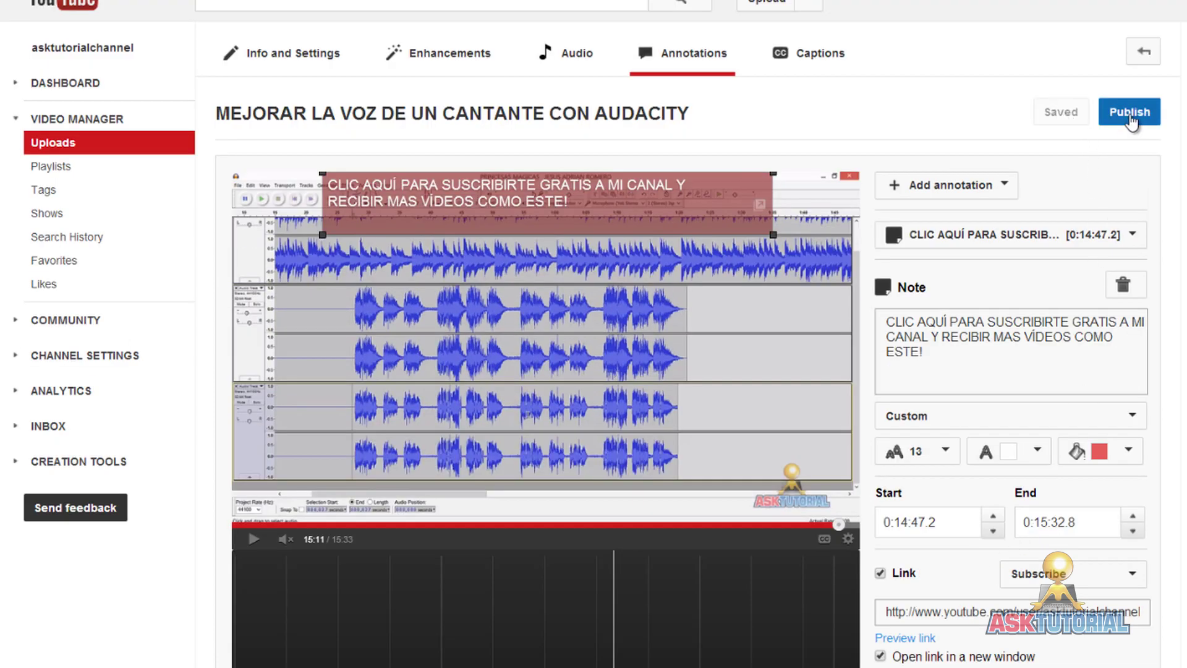
left_click(1132, 115)
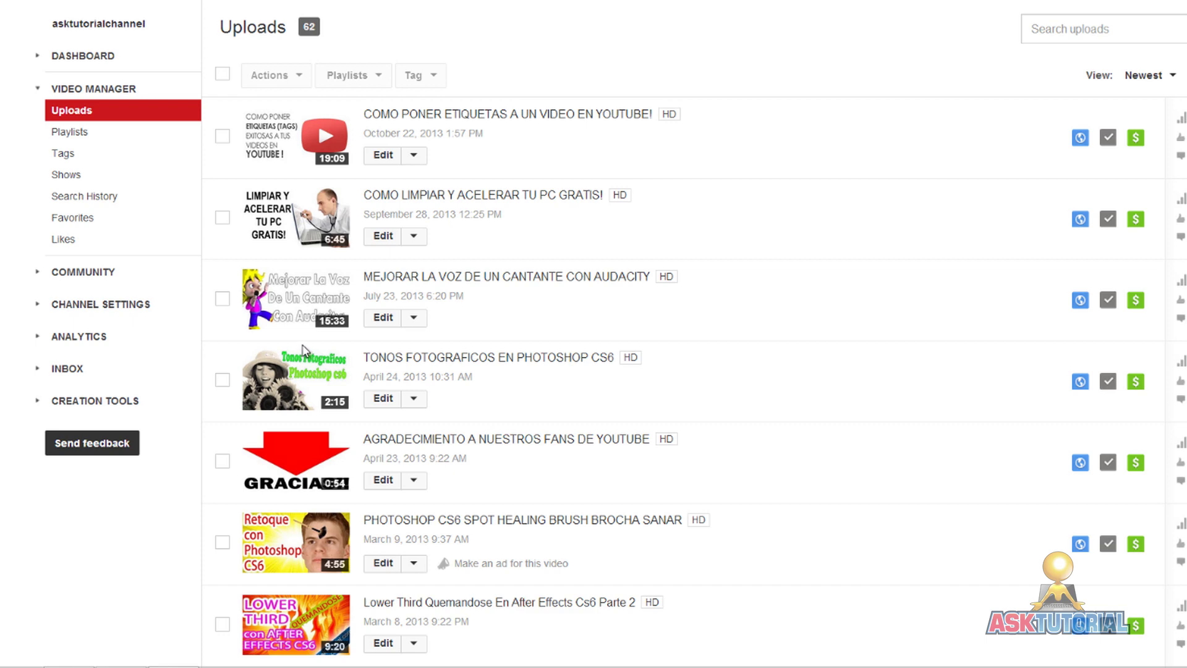
- Look through the list of uploaded videos in the Video Manager
scroll(327, 343, "down", 3)
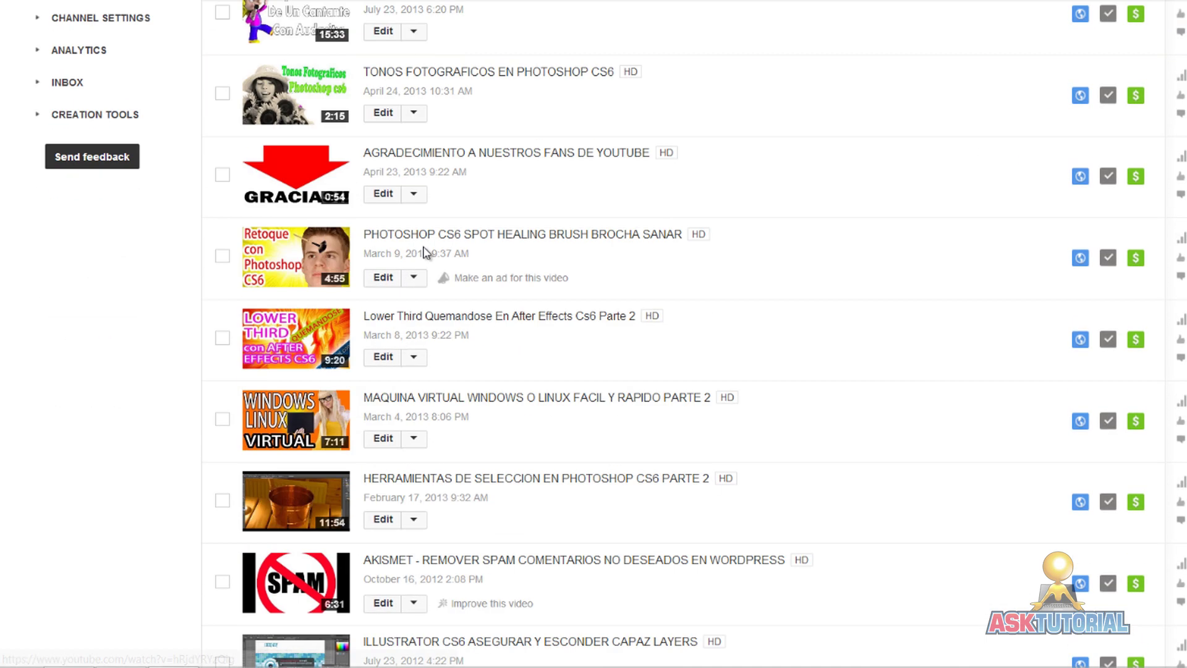
scroll(424, 247, "down", 4)
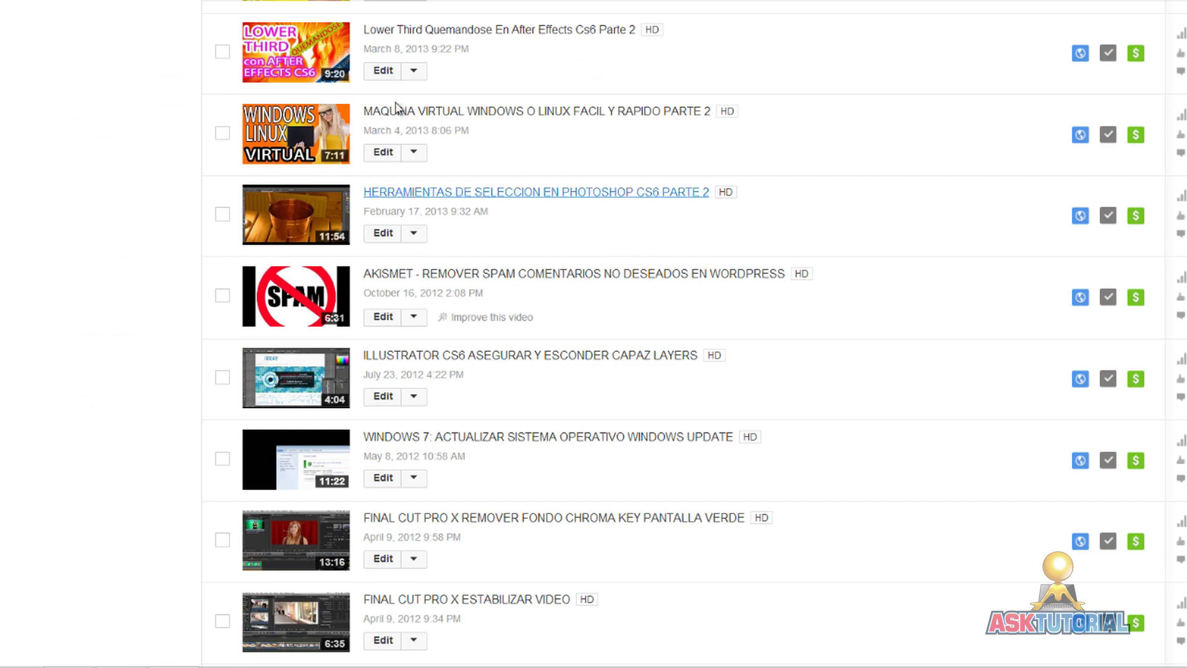
scroll(424, 309, "down", 5)
scroll(424, 311, "down", 3)
scroll(425, 310, "up", 15)
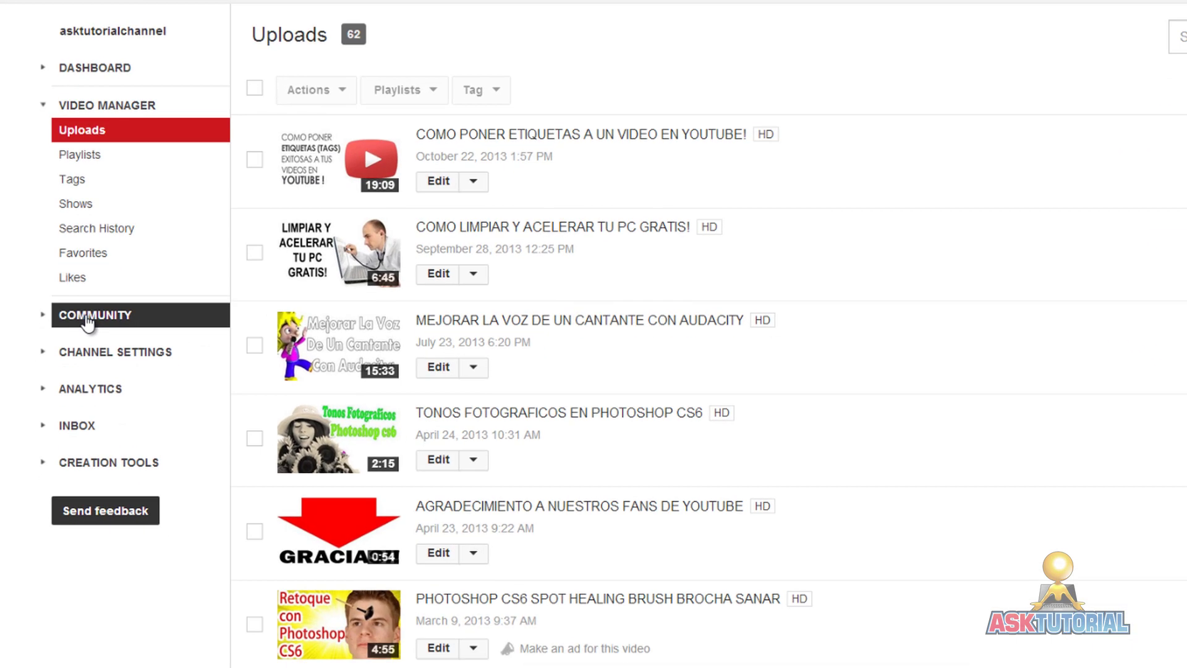
- Open the Community section and look through the channel's list of fans
left_click(79, 334)
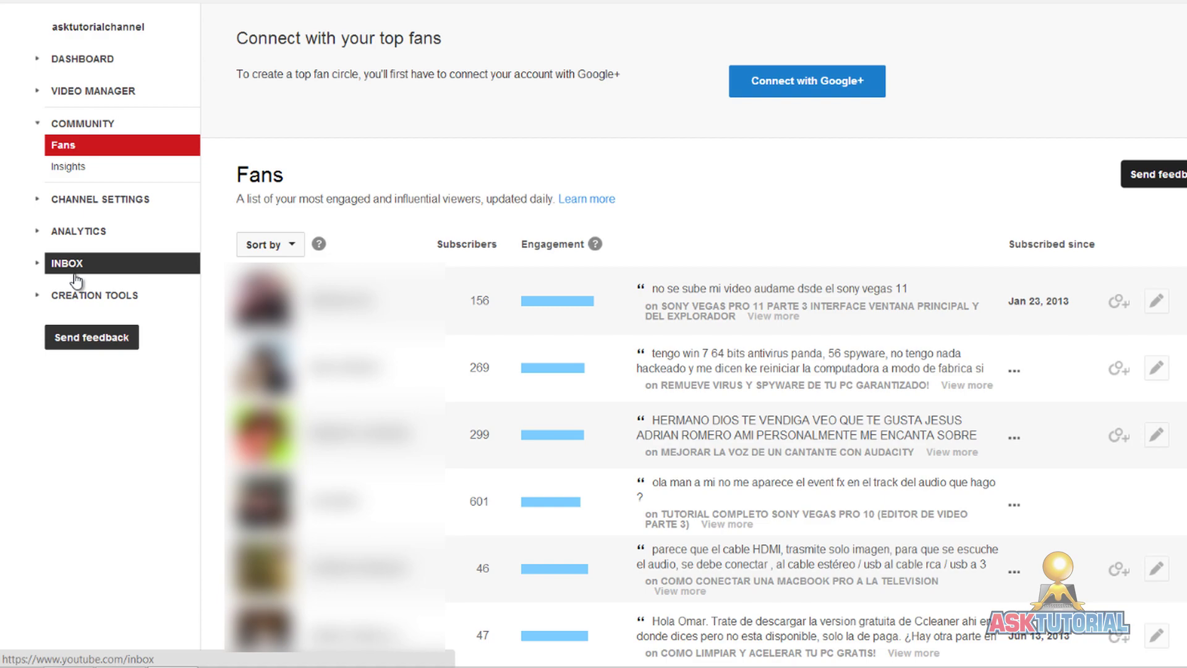
scroll(618, 371, "down", 5)
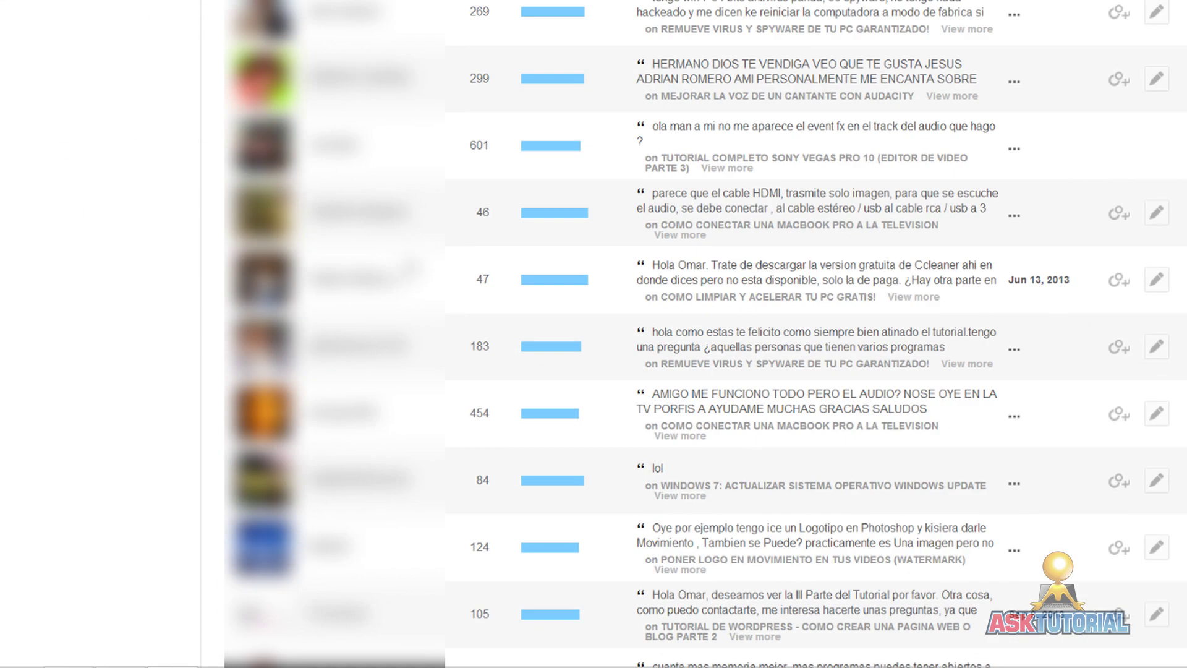
scroll(619, 371, "up", 5)
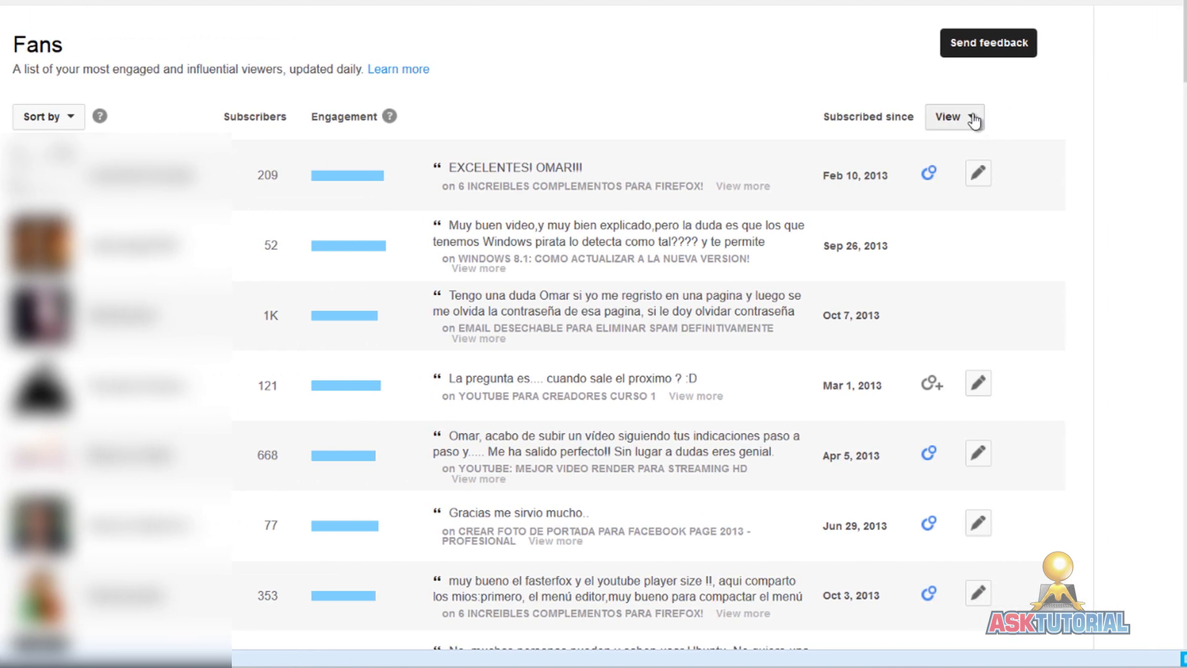
- Show only the fans not in the Top YouTube Fans circle and add all of them to that circle
left_click(971, 122)
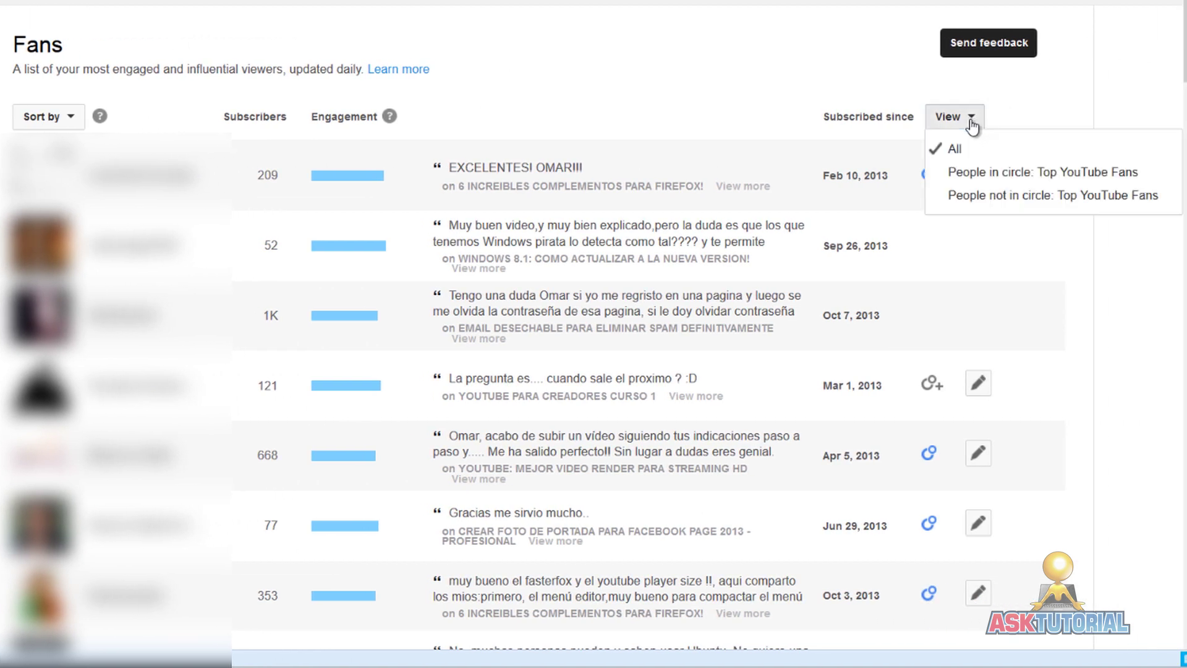
left_click(1004, 193)
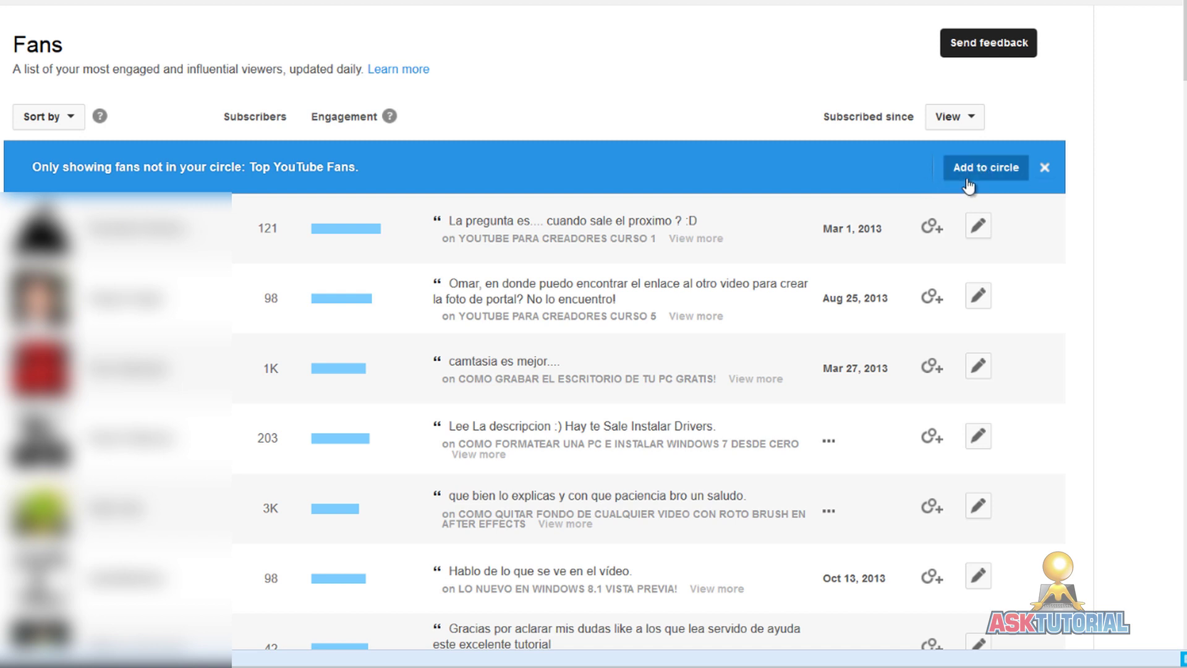
left_click(985, 167)
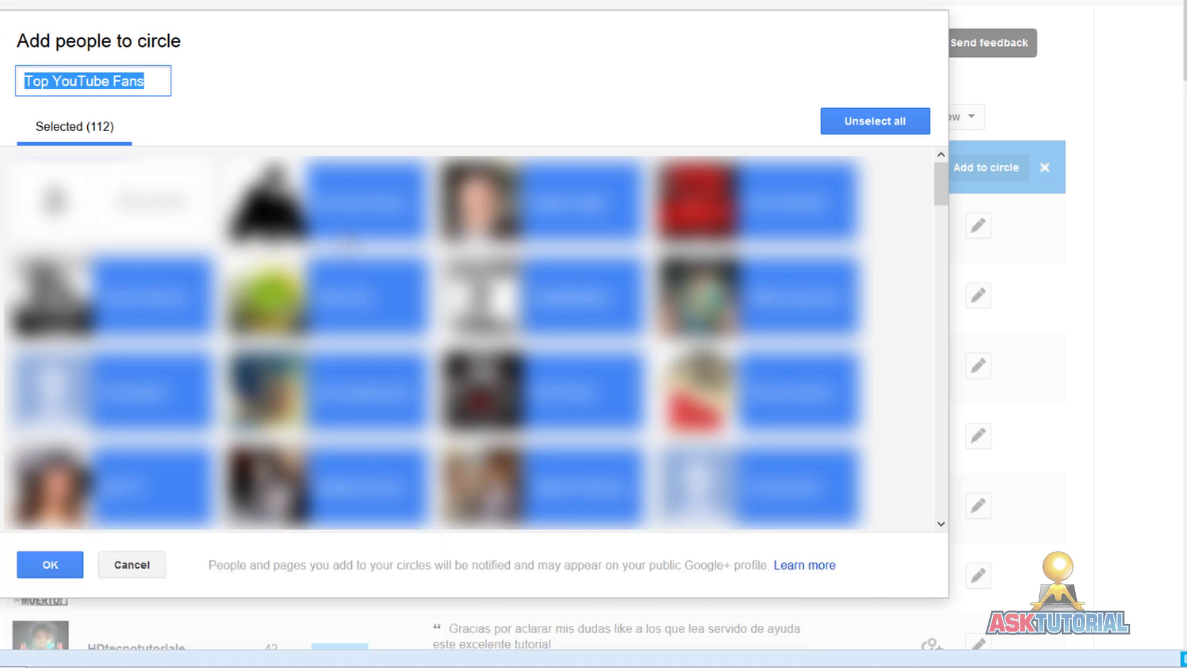
left_click(61, 561)
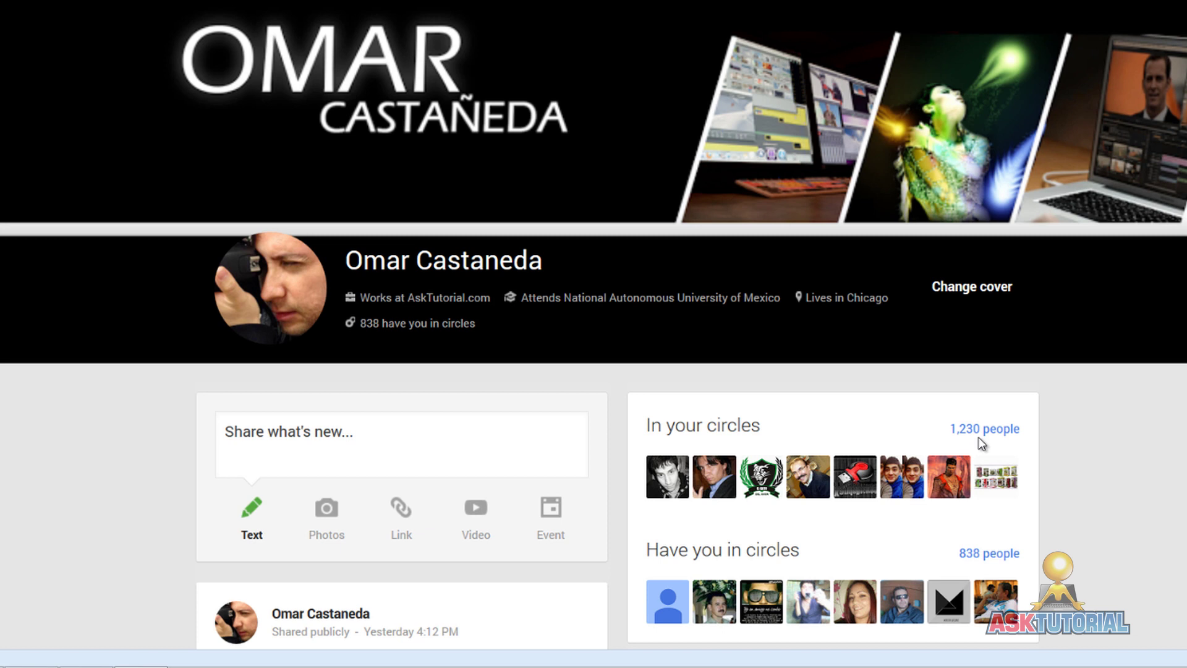
- Look over the circles and shared video posts on the Google+ profile page
scroll(1106, 442, "down", 3)
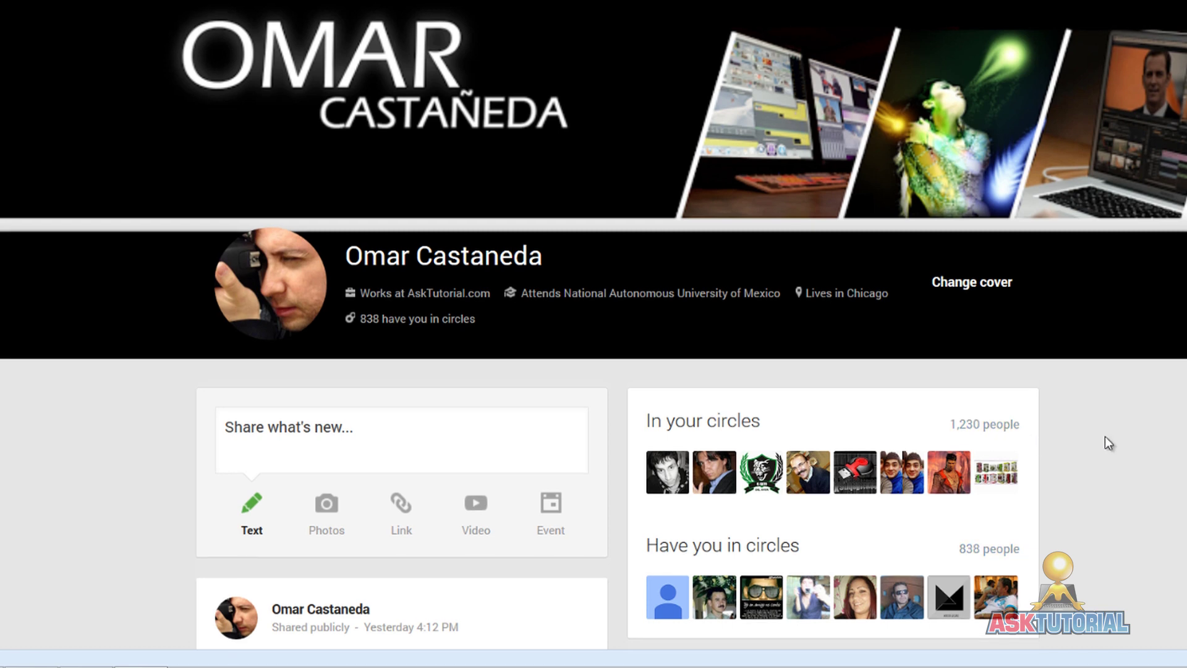
scroll(1107, 443, "down", 1)
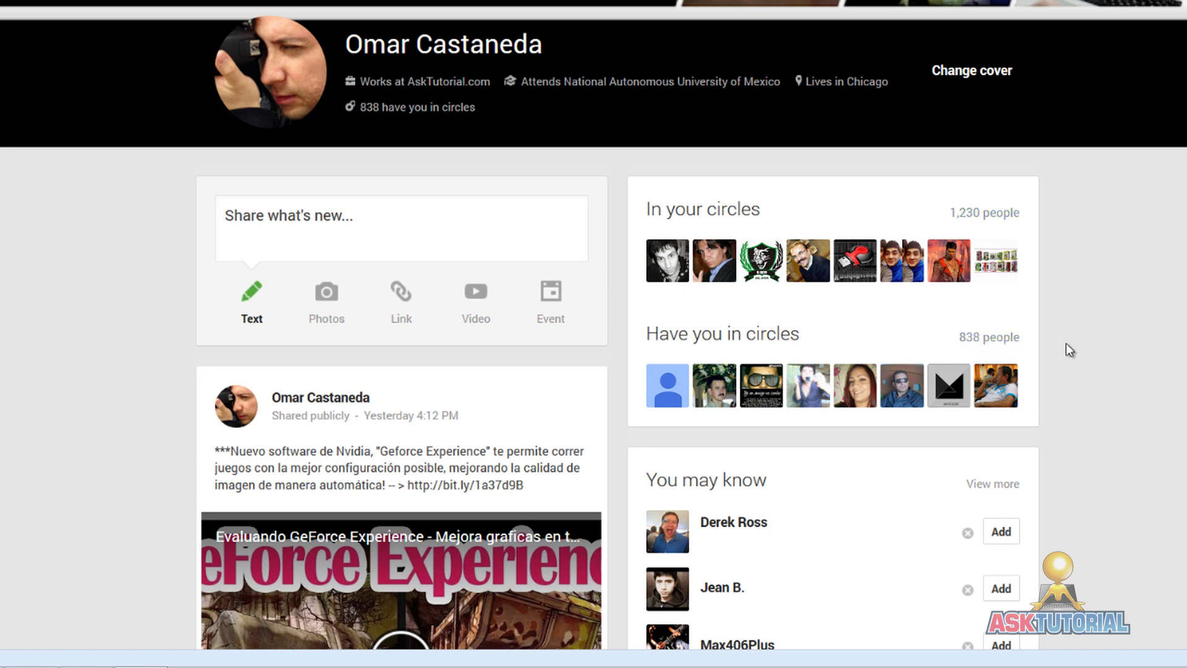
scroll(1066, 345, "down", 7)
scroll(591, 334, "down", 17)
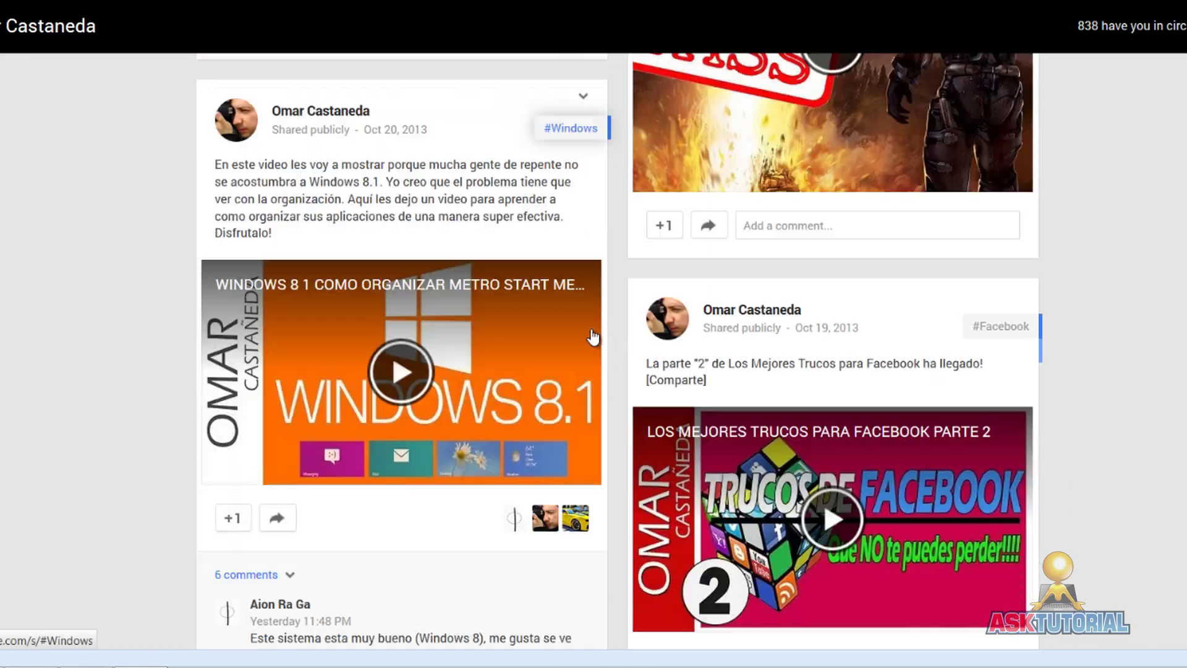